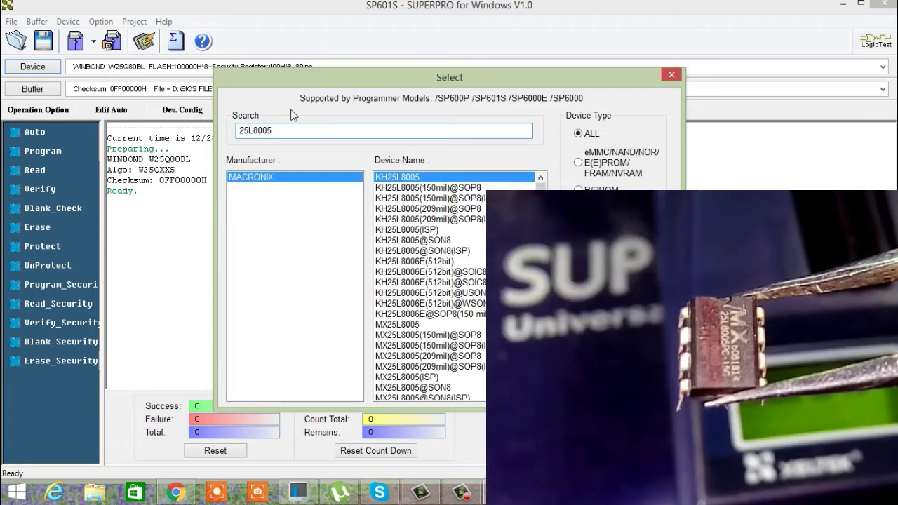
- Search the device list for 25L8005, choose the MACRONIX MX25L8005 as the target chip and dismiss its device information
text(PC)
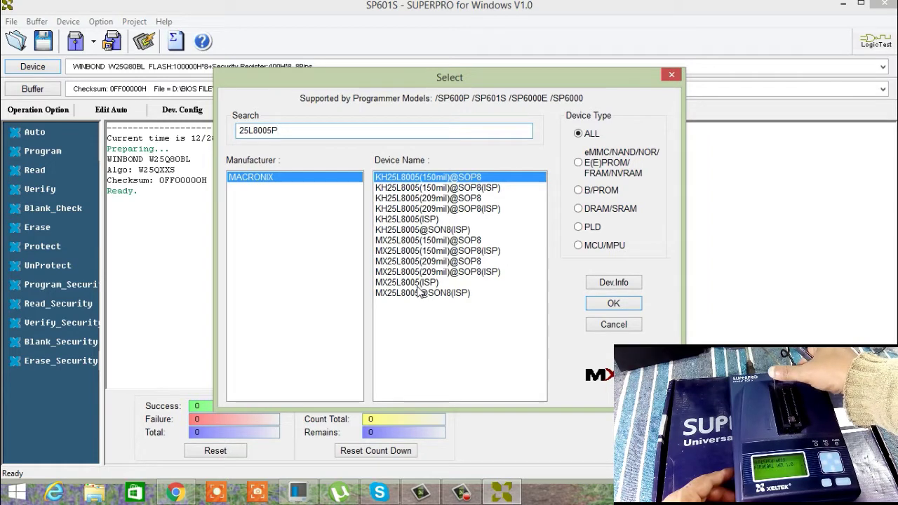
key(BackSpace)
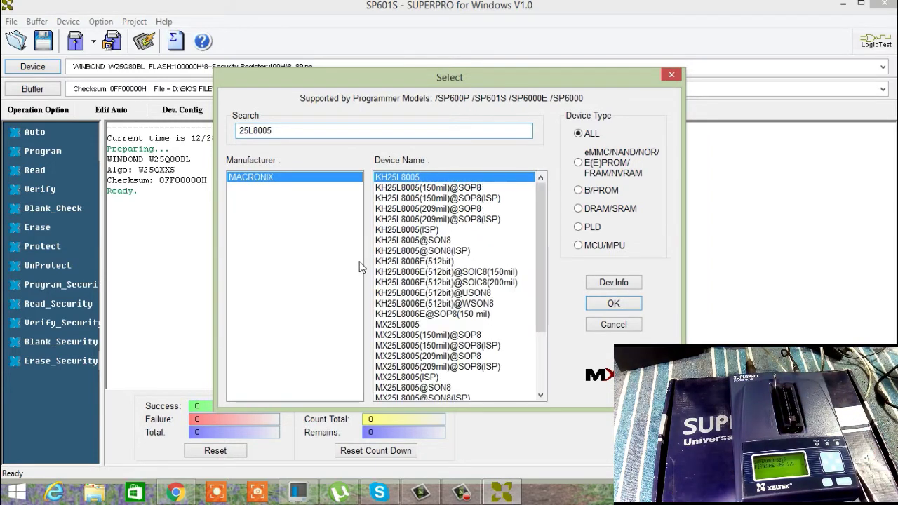
click(399, 325)
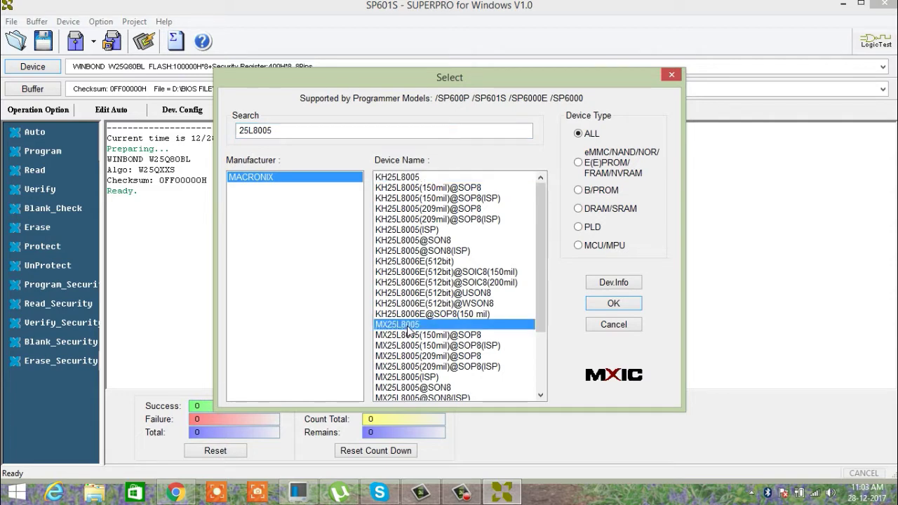
double_click(409, 330)
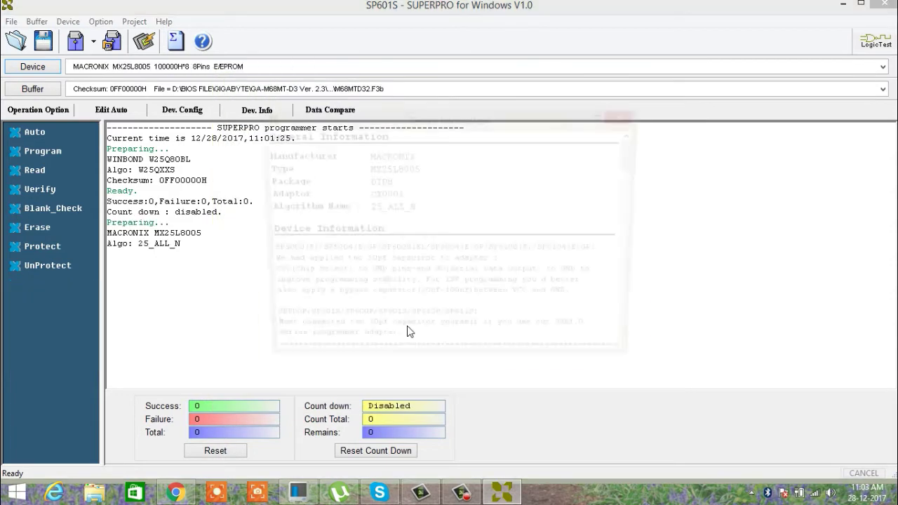
click(628, 116)
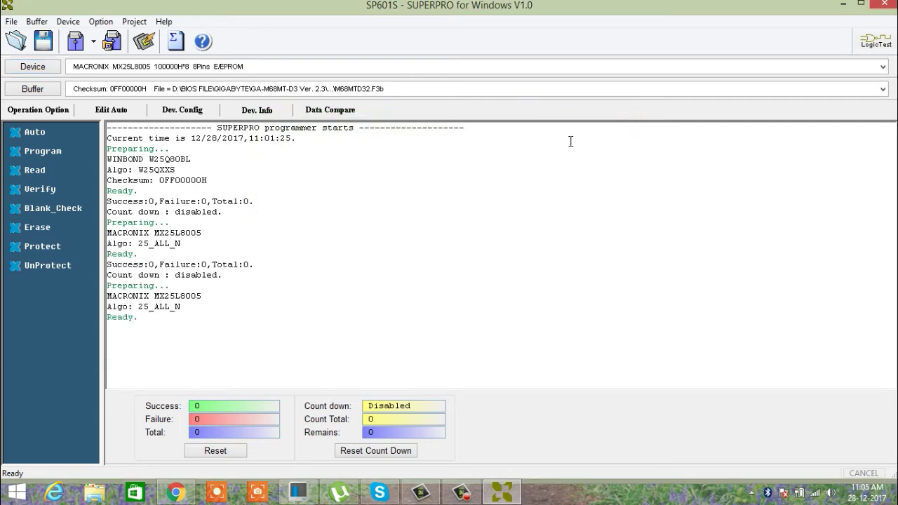
- Run a data comparison between the MX25L8005 chip and the current buffer
click(331, 110)
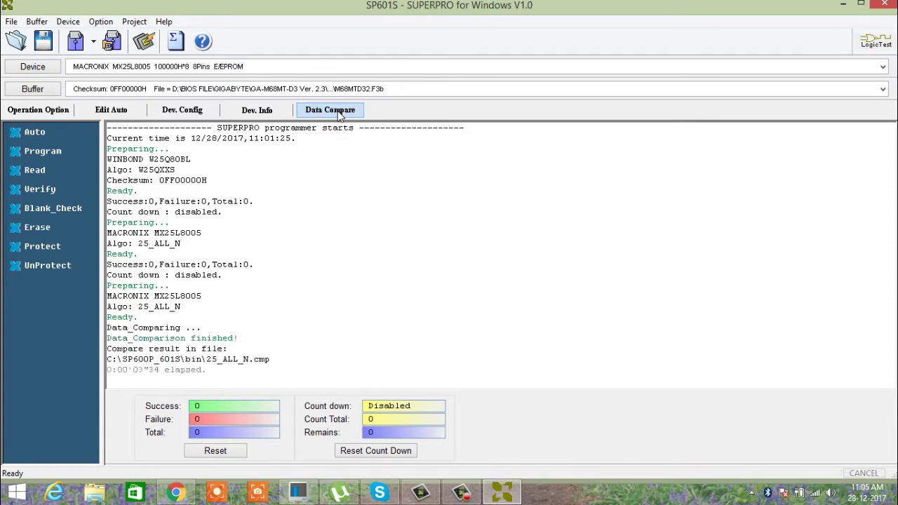
click(339, 116)
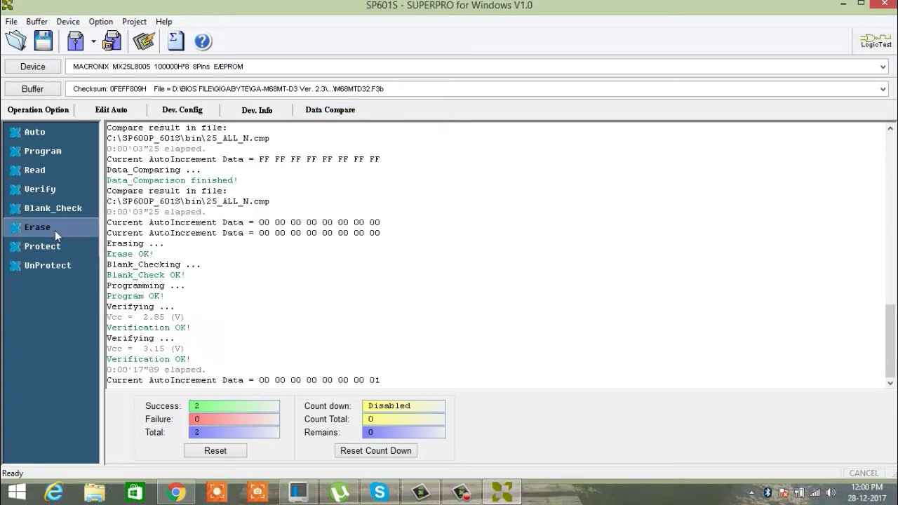
- Read the MX25L8005 chip's contents into the buffer and inspect the hex data in the buffer editor
click(39, 170)
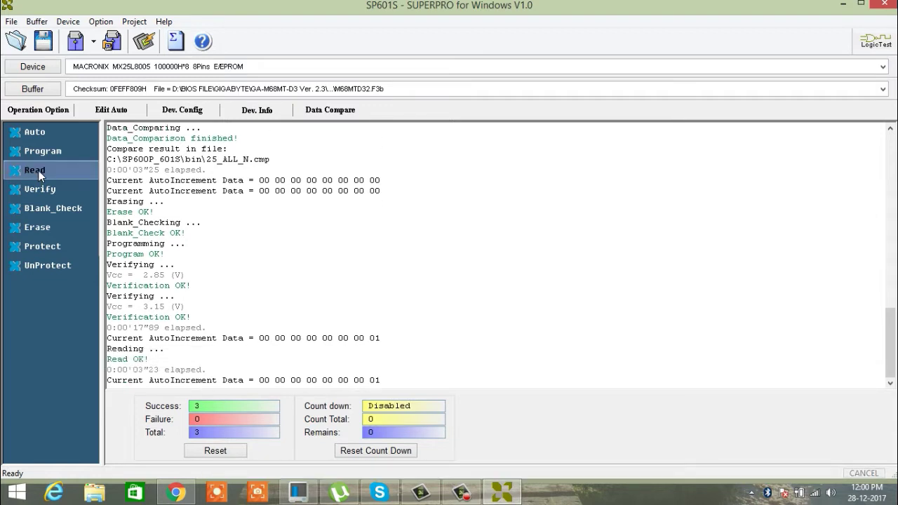
click(39, 171)
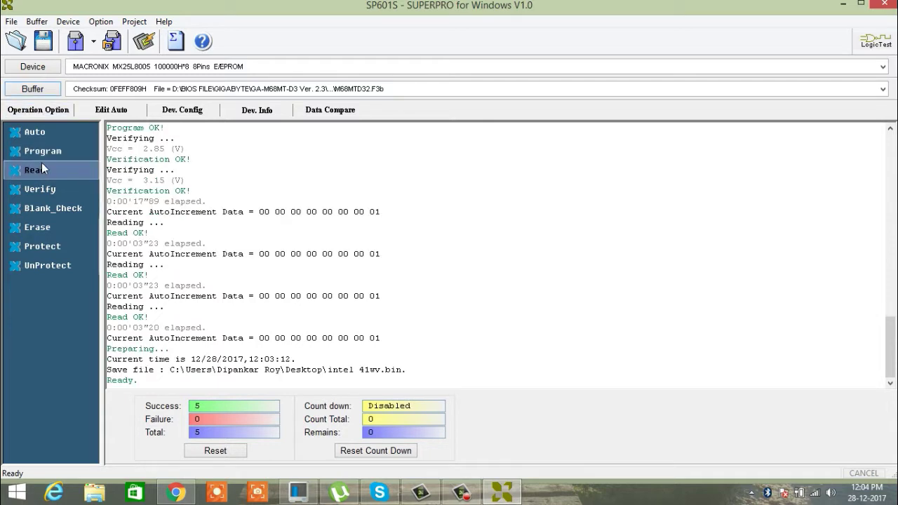
click(39, 170)
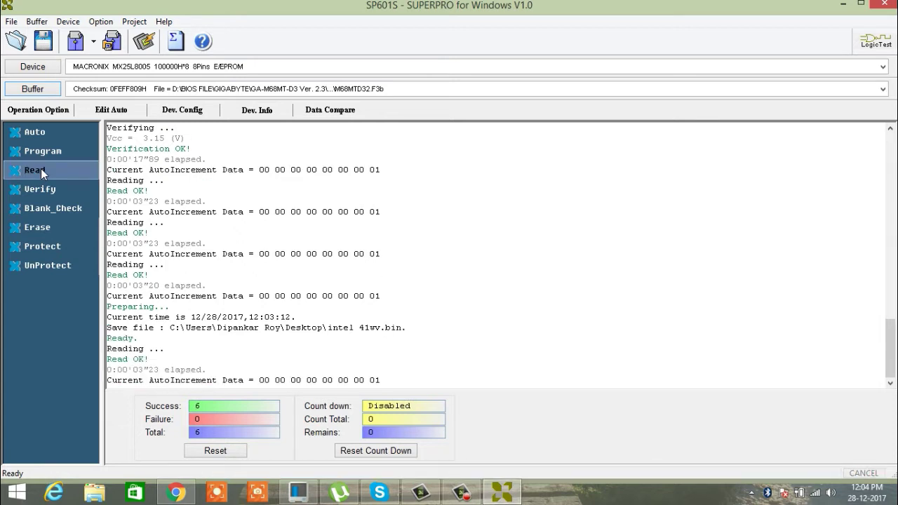
click(41, 169)
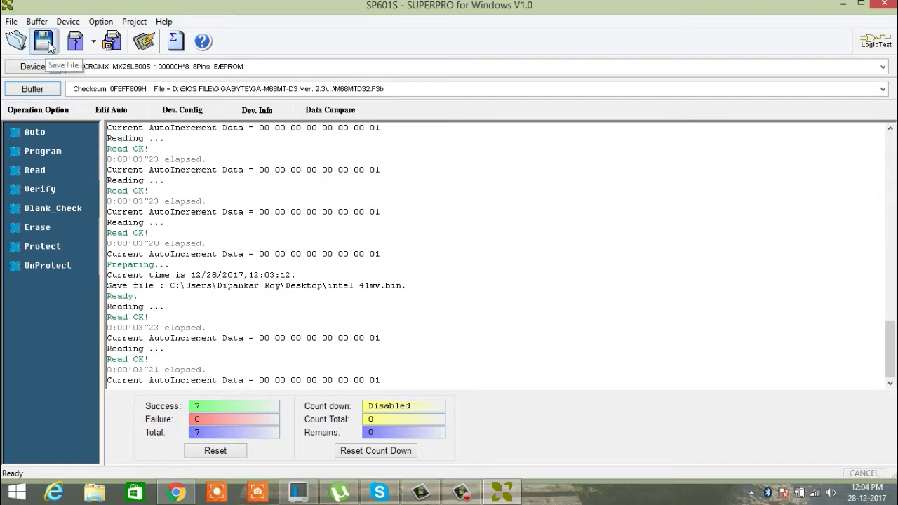
click(38, 89)
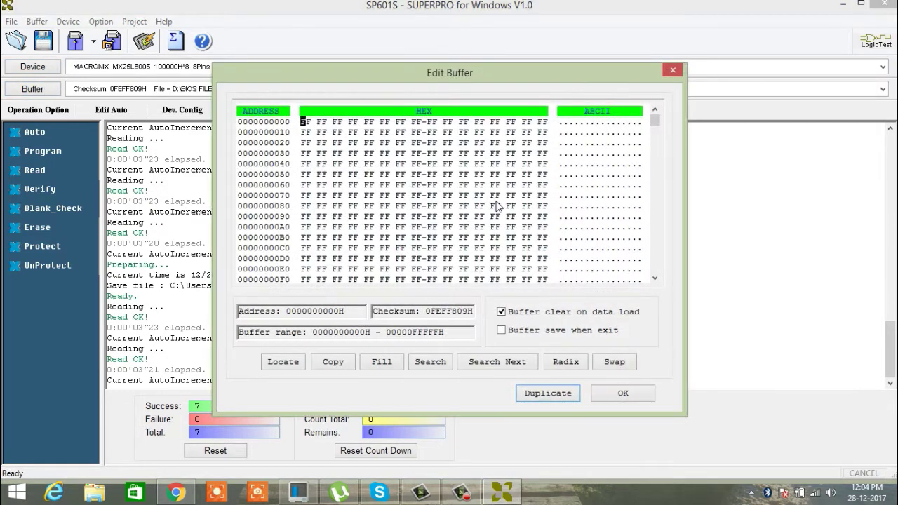
click(673, 69)
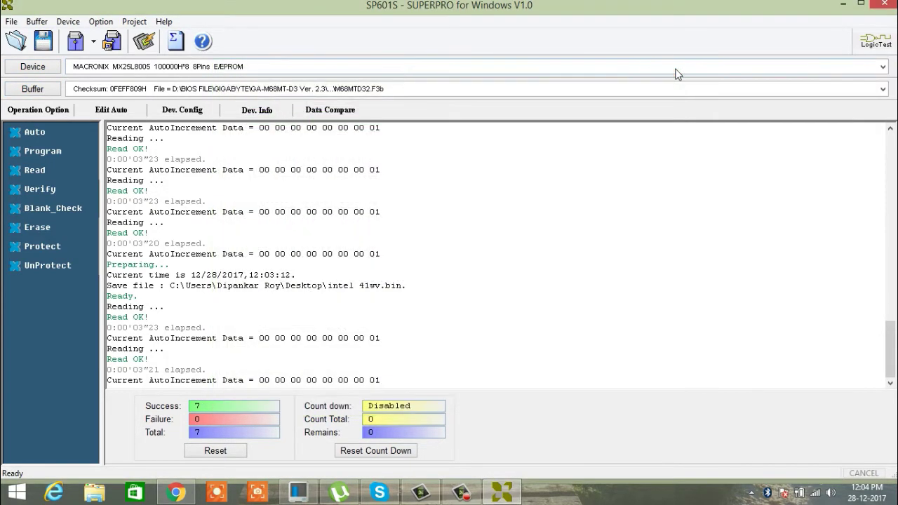
- Save the buffer to the Desktop as a binary file named dg41wv.rom
click(46, 42)
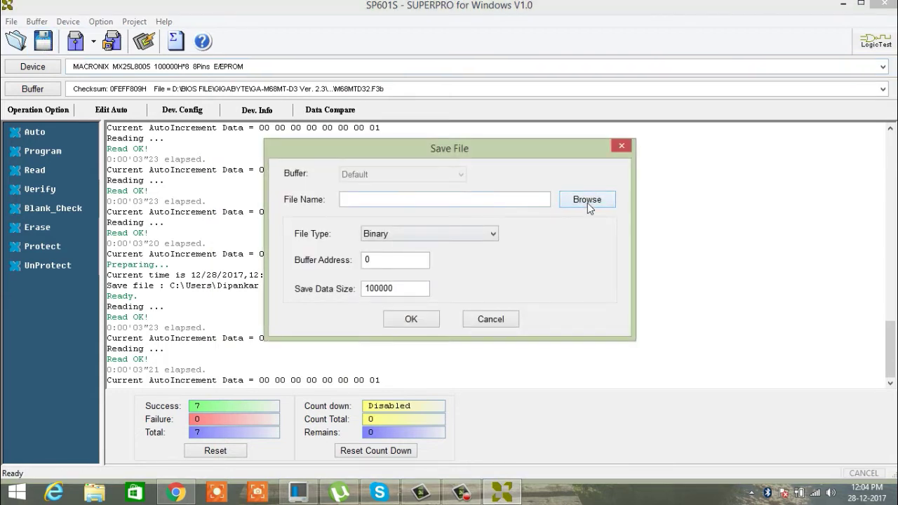
click(587, 200)
text(d)
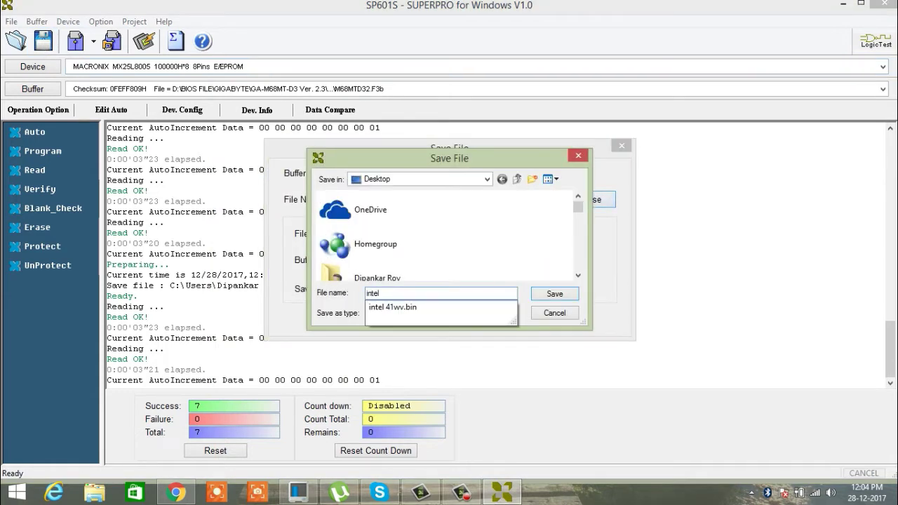
text(g41wv.rom)
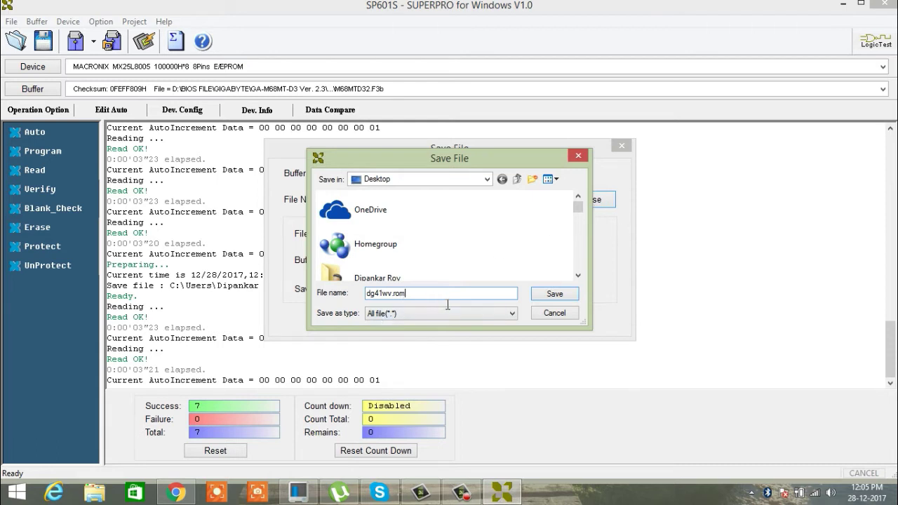
click(549, 295)
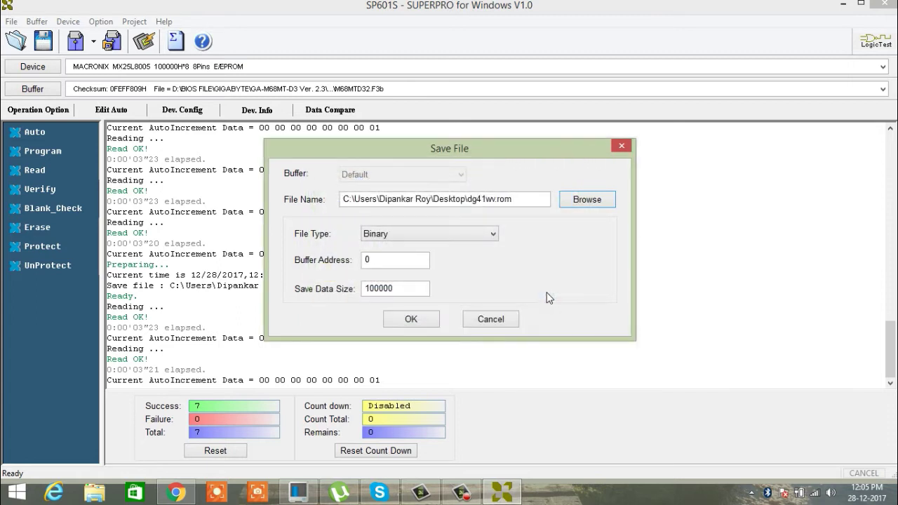
click(412, 319)
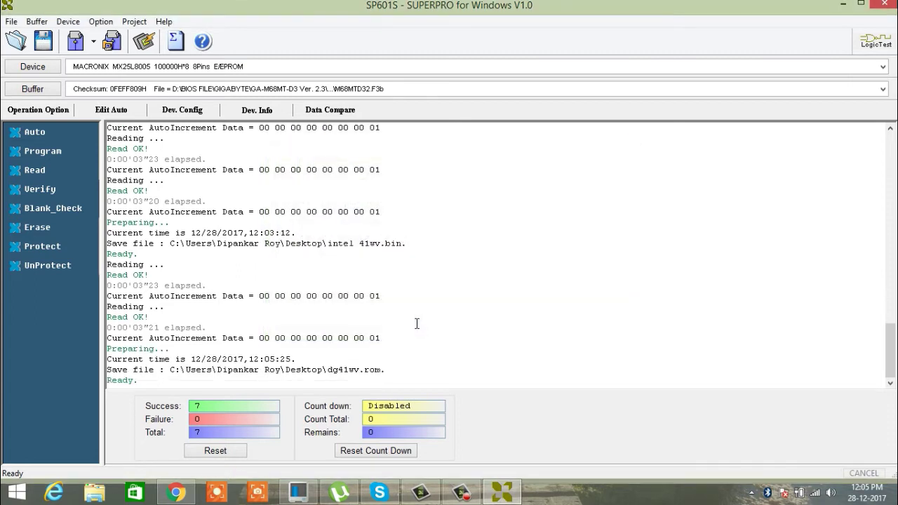
- Minimize the programmer software and check the properties of dg41wv.rom on the Desktop, including its type and size
click(843, 5)
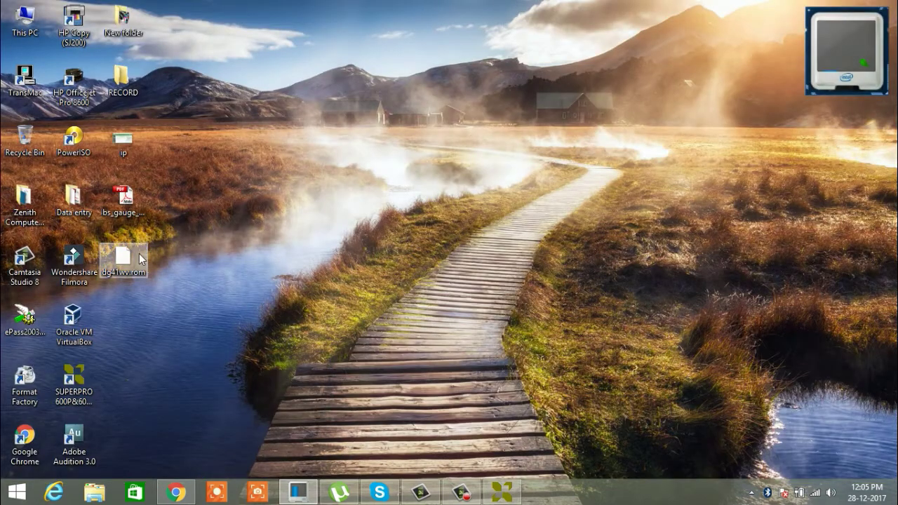
mouse_move(128, 257)
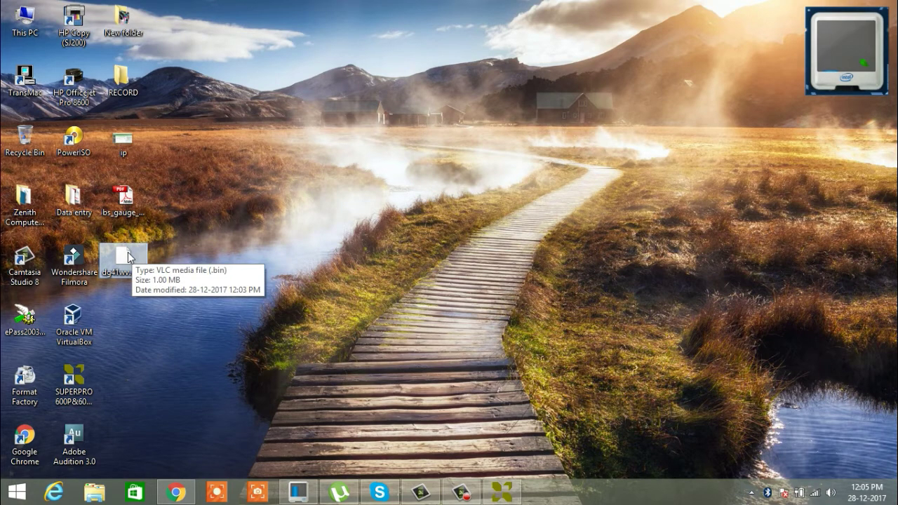
right_click(128, 257)
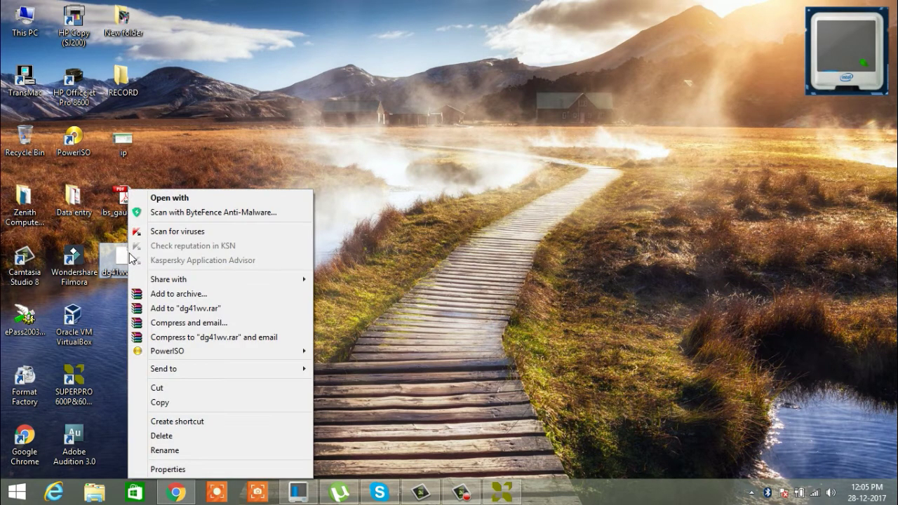
click(166, 469)
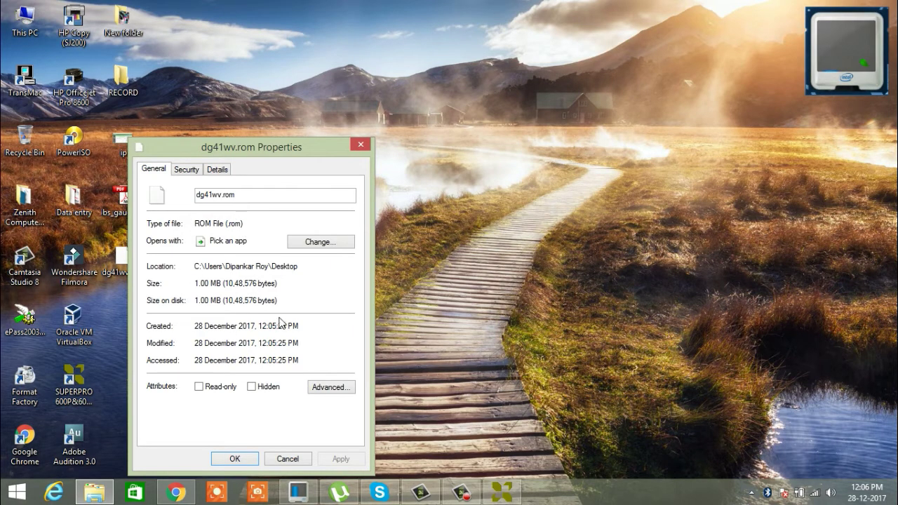
click(360, 146)
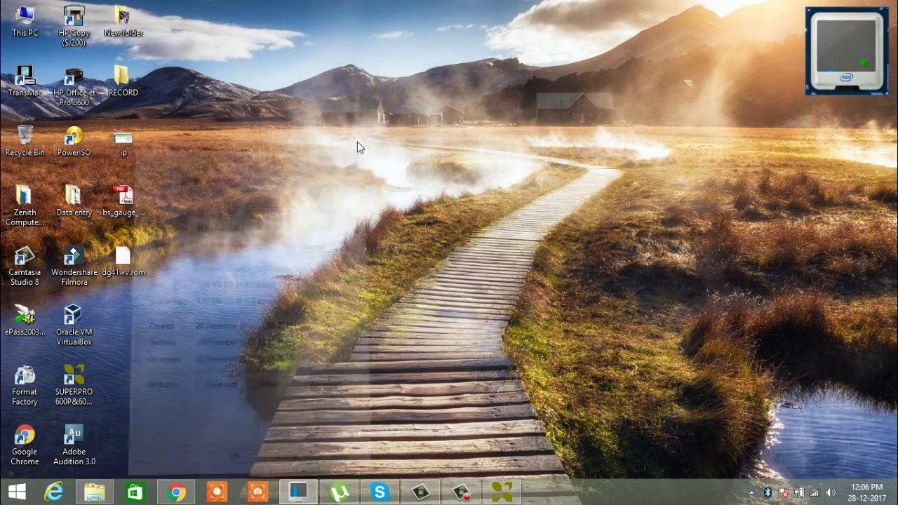
- Switch back to SUPERPRO and load dg41wv.rom from the Desktop into the buffer as a Binary file in Normal mode
click(501, 492)
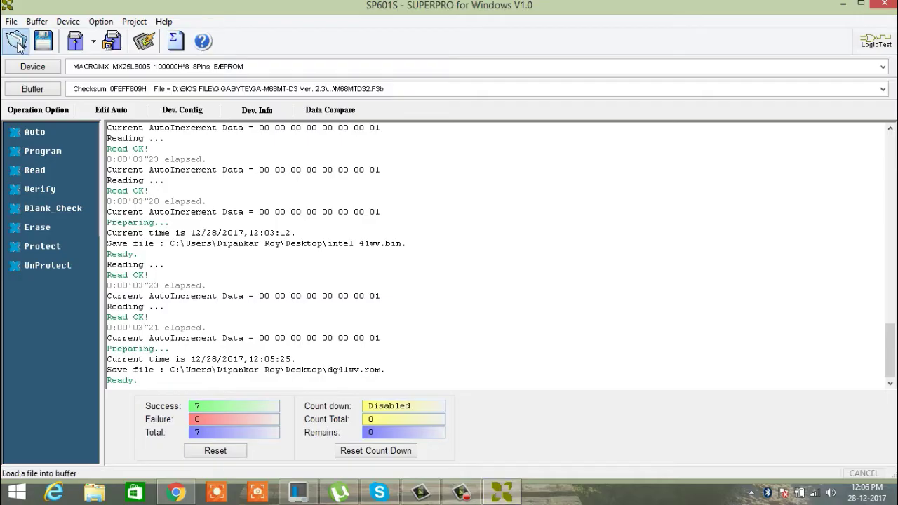
click(17, 44)
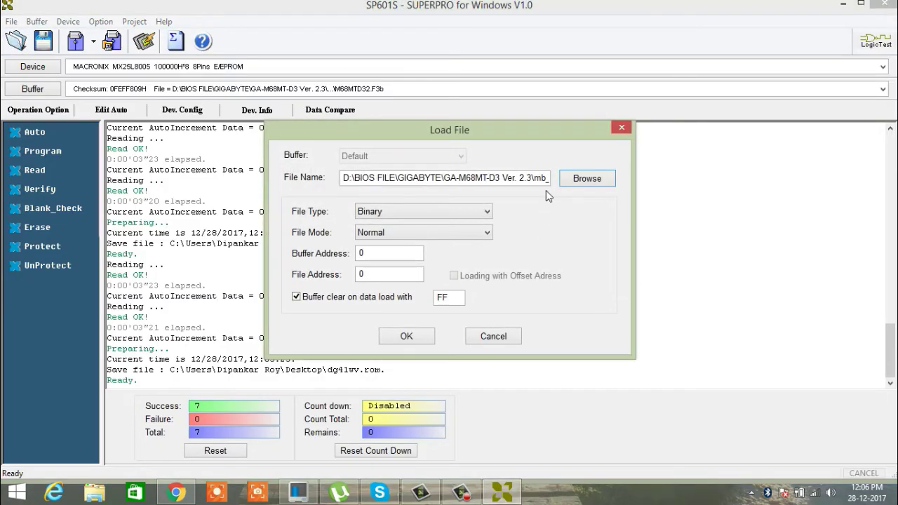
click(586, 180)
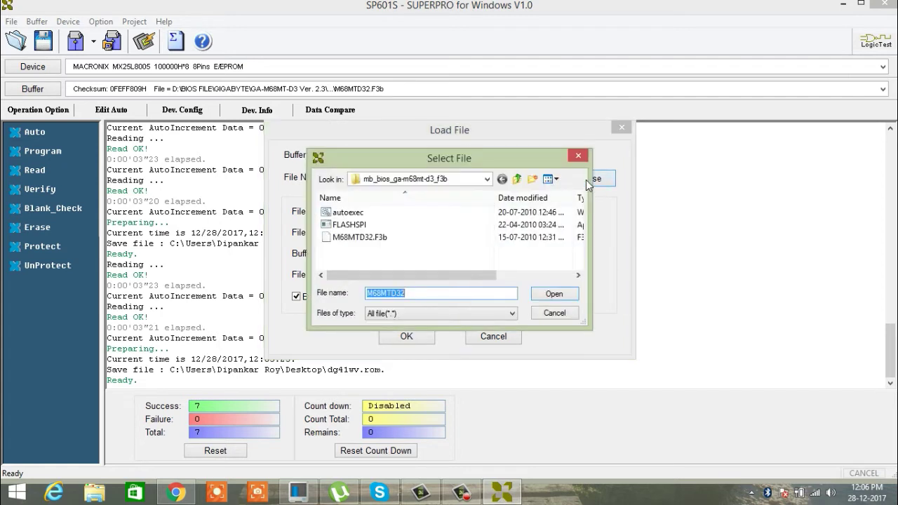
click(487, 180)
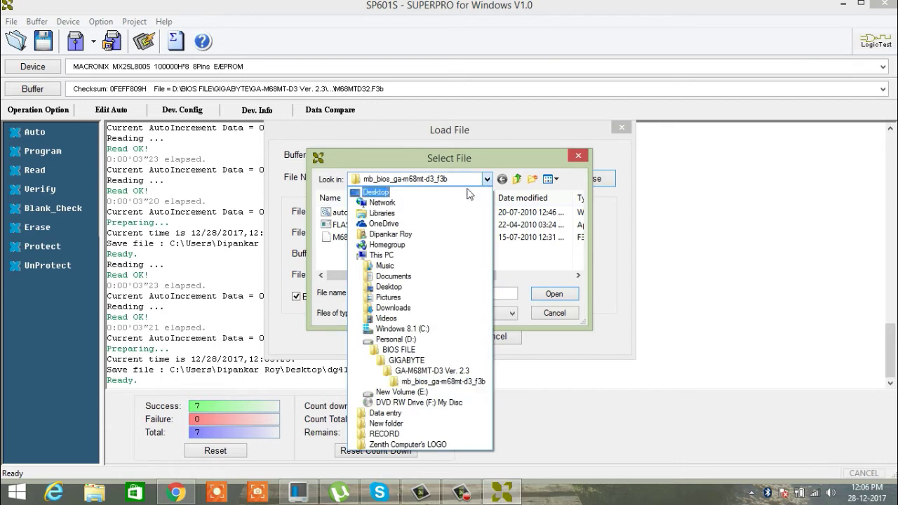
click(463, 192)
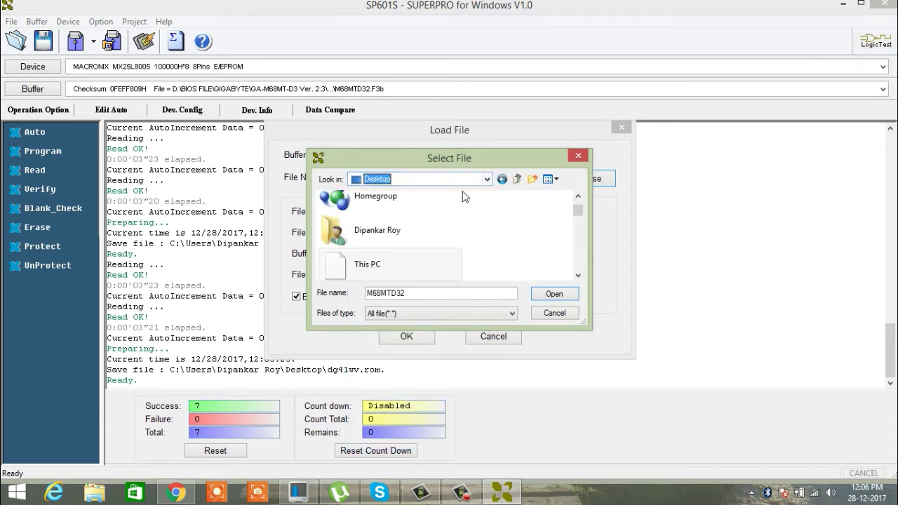
click(577, 276)
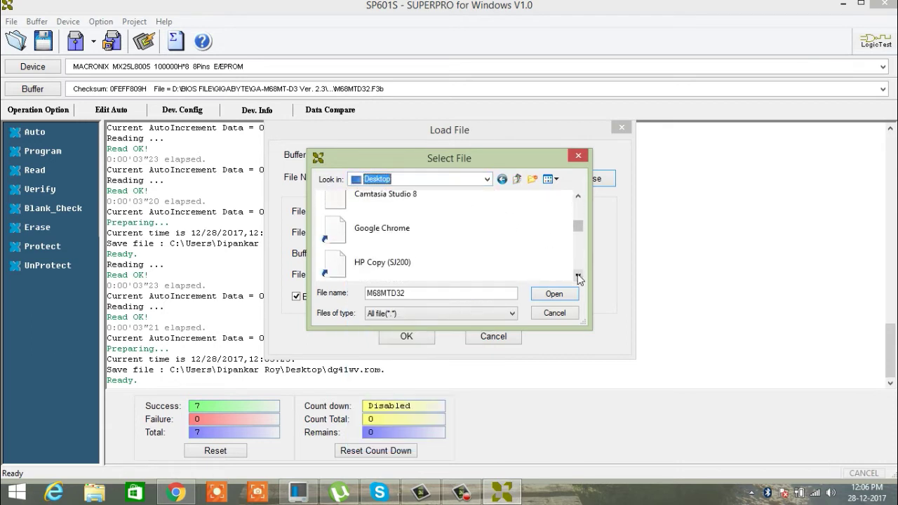
click(578, 277)
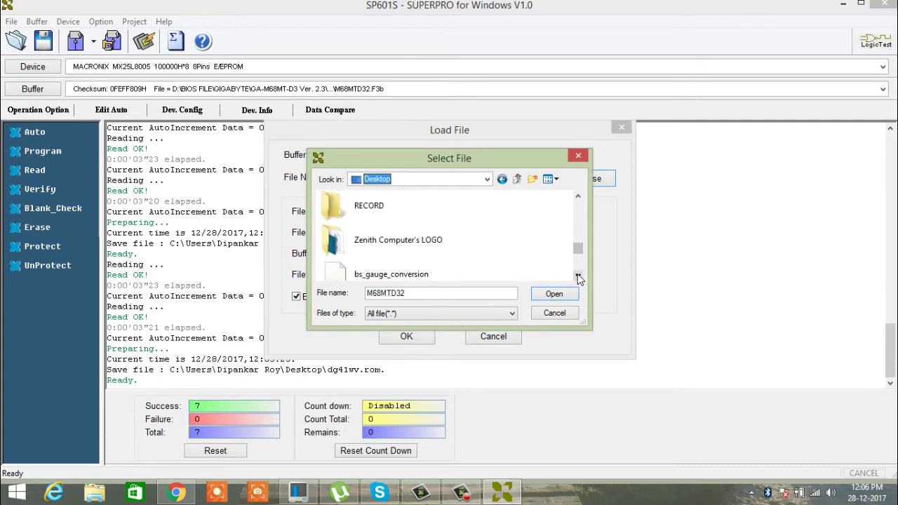
click(578, 276)
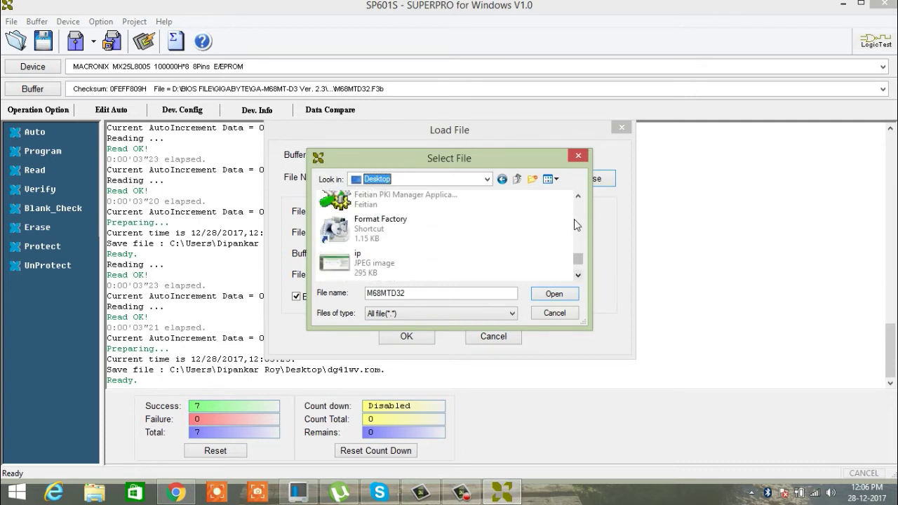
click(579, 198)
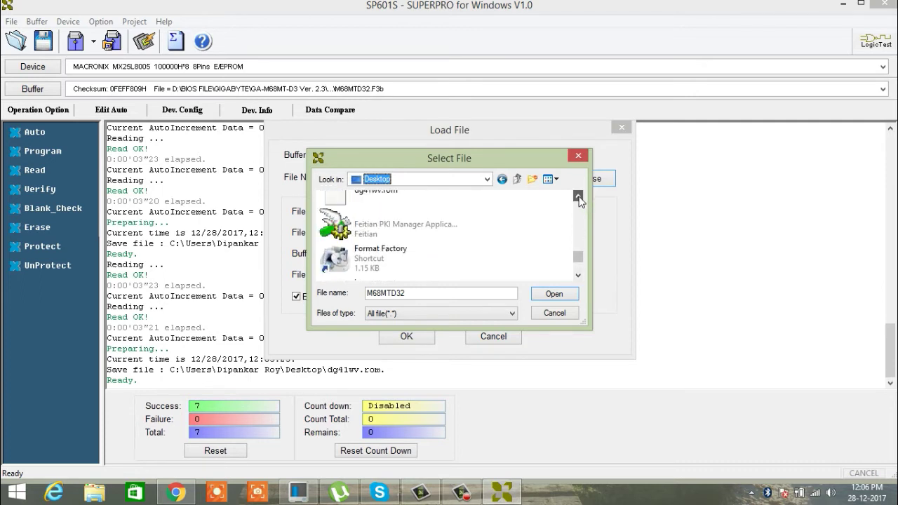
click(578, 199)
click(400, 223)
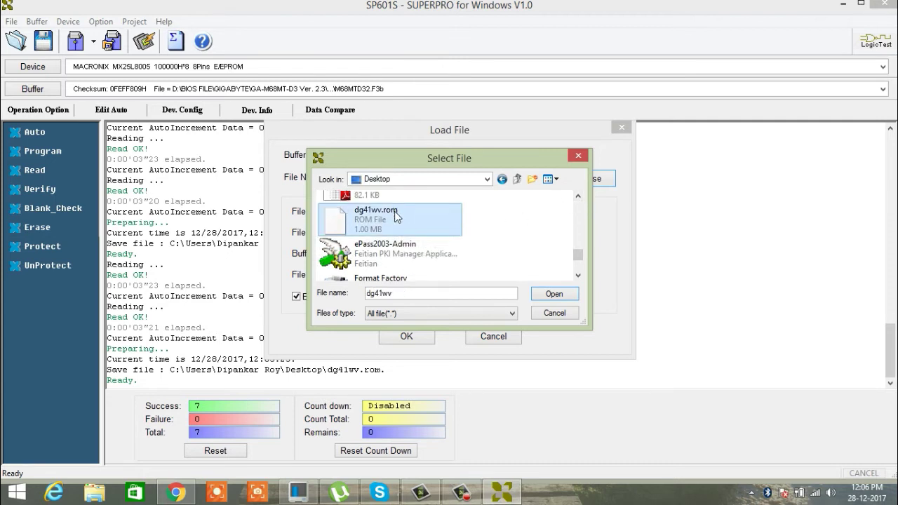
click(552, 299)
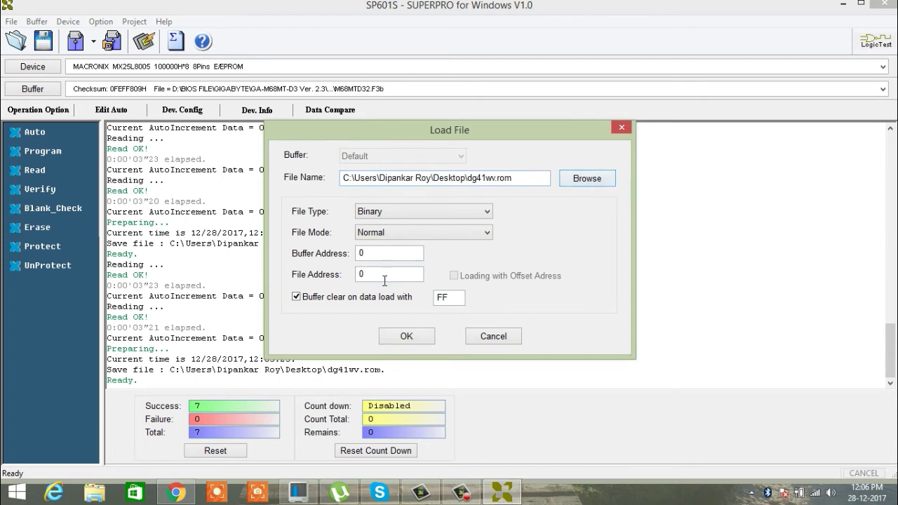
click(406, 335)
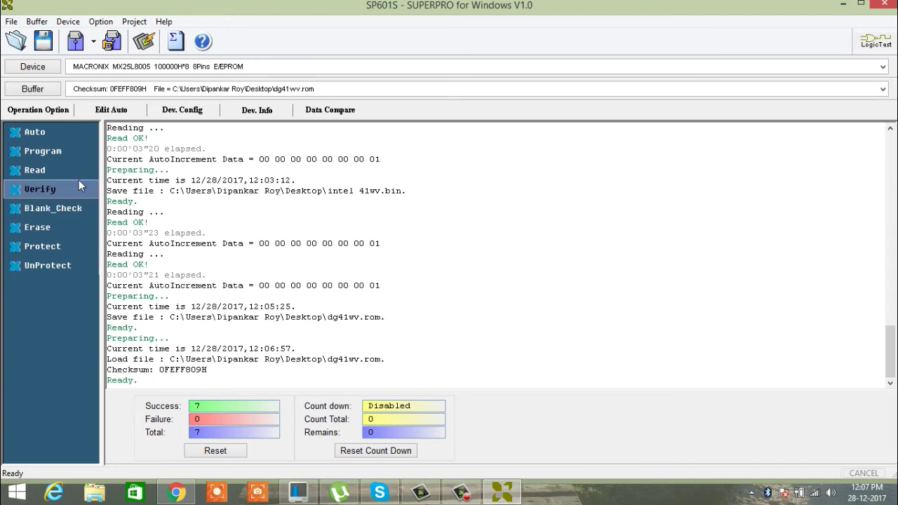
- Run the Auto sequence to erase, blank-check, program and verify the chip with the loaded dg41wv.rom
mouse_move(39, 140)
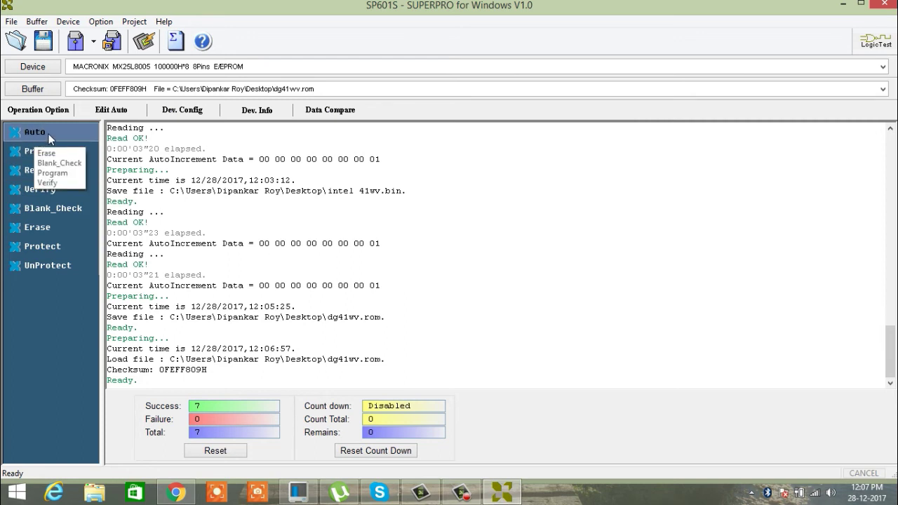
double_click(48, 134)
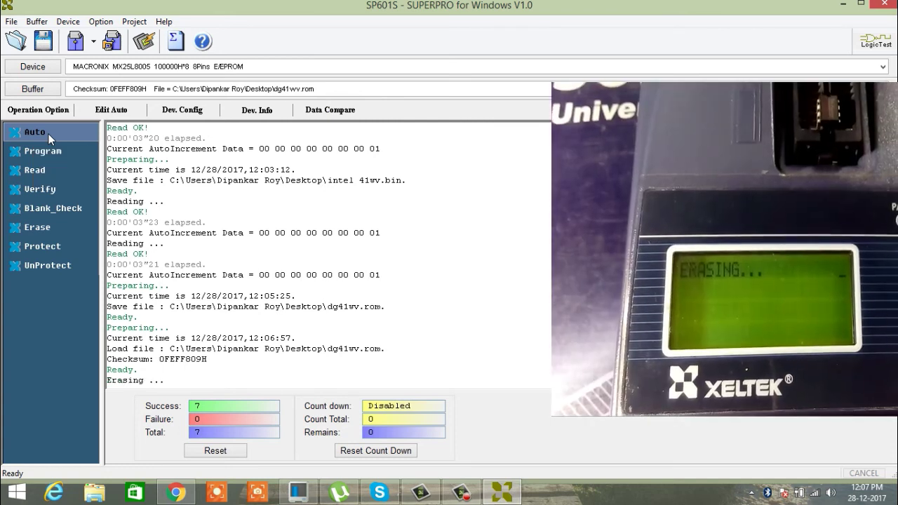